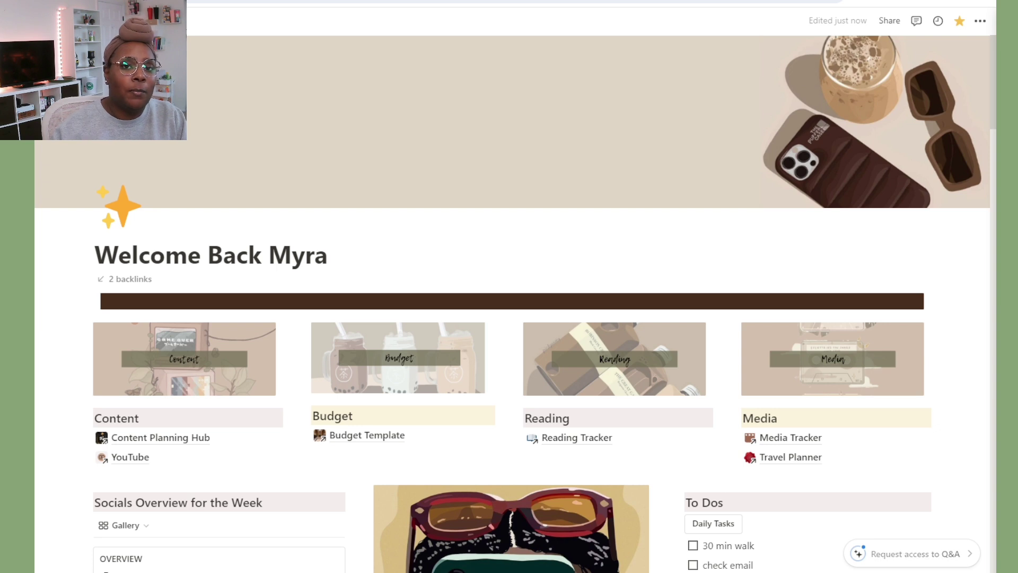
- Look over the home dashboard's category links, Socials Overview, To Dos, clock, weather, This Week list and Spotify playlist widgets
scroll(273, 334, down, 3)
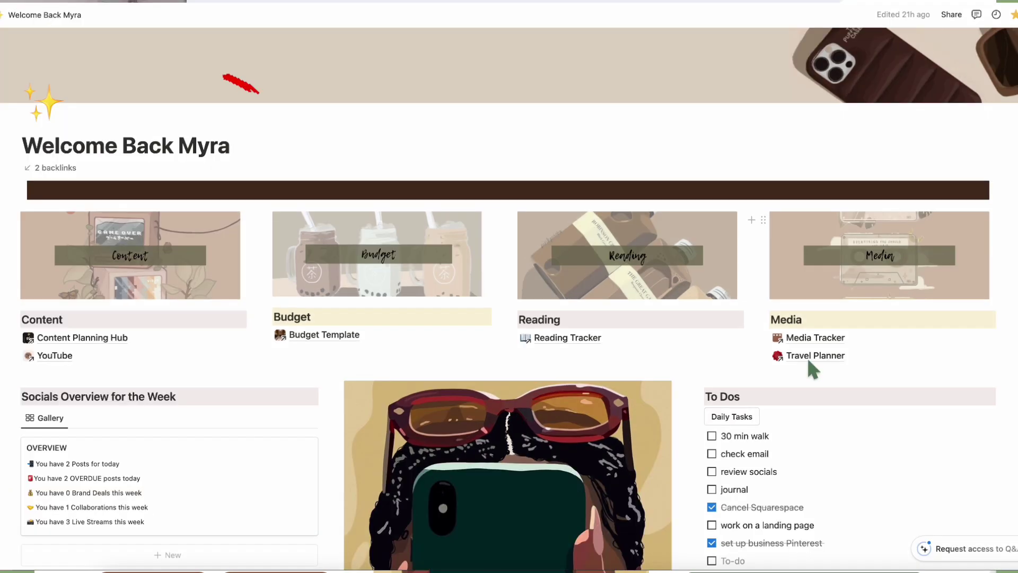
scroll(281, 409, down, 2)
scroll(281, 409, up, 2)
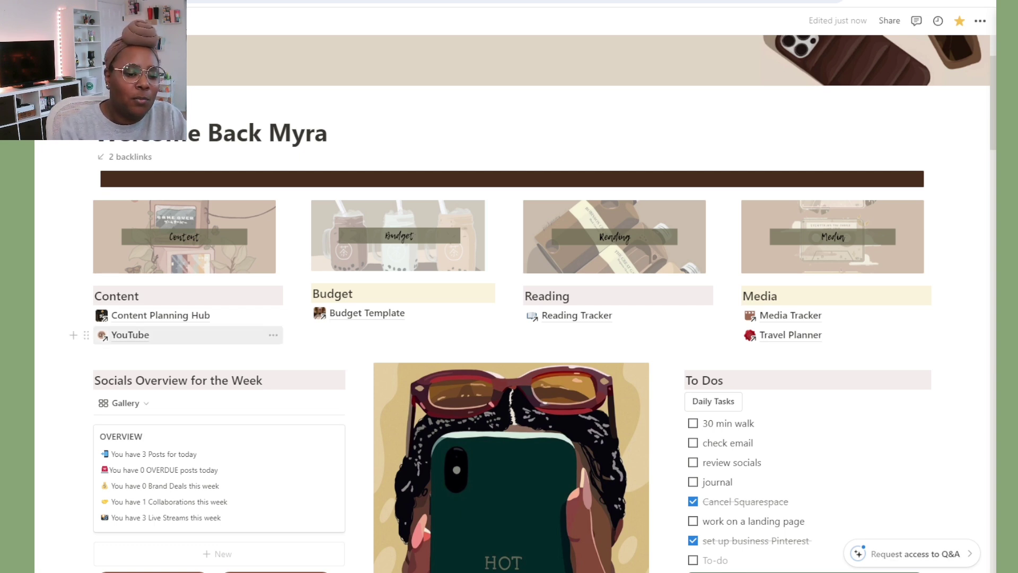
scroll(160, 315, down, 1)
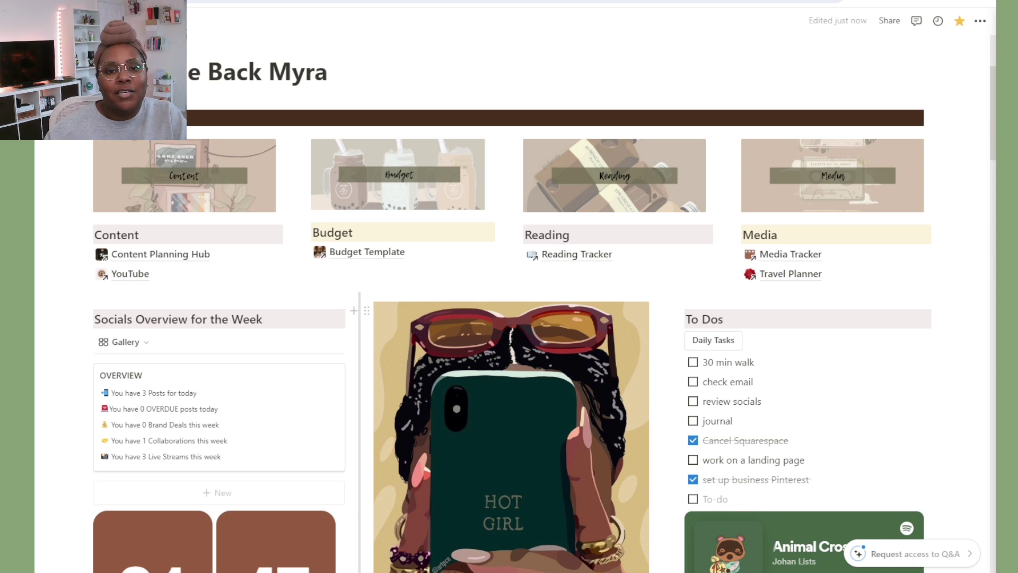
scroll(265, 414, down, 3)
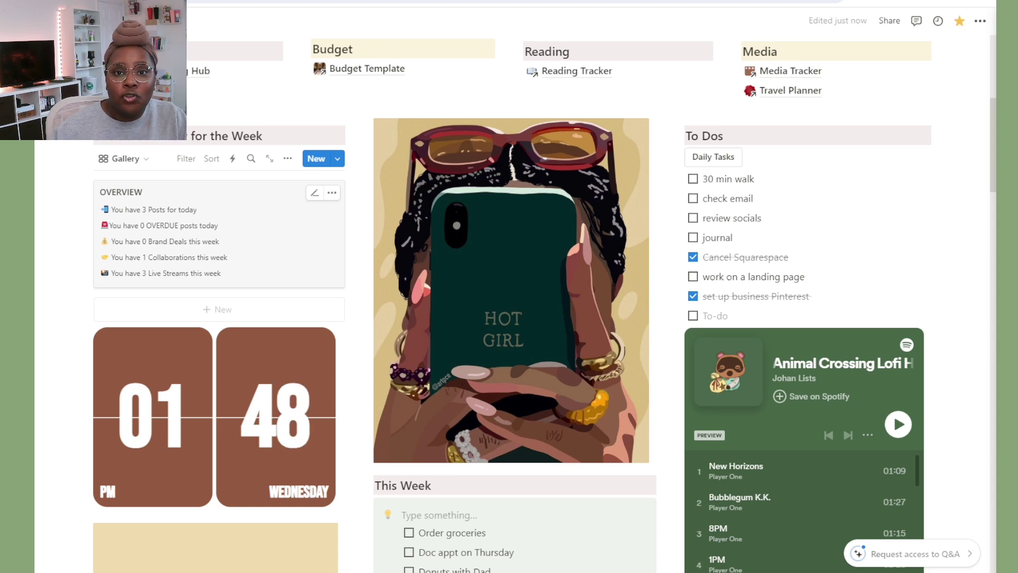
scroll(212, 302, up, 1)
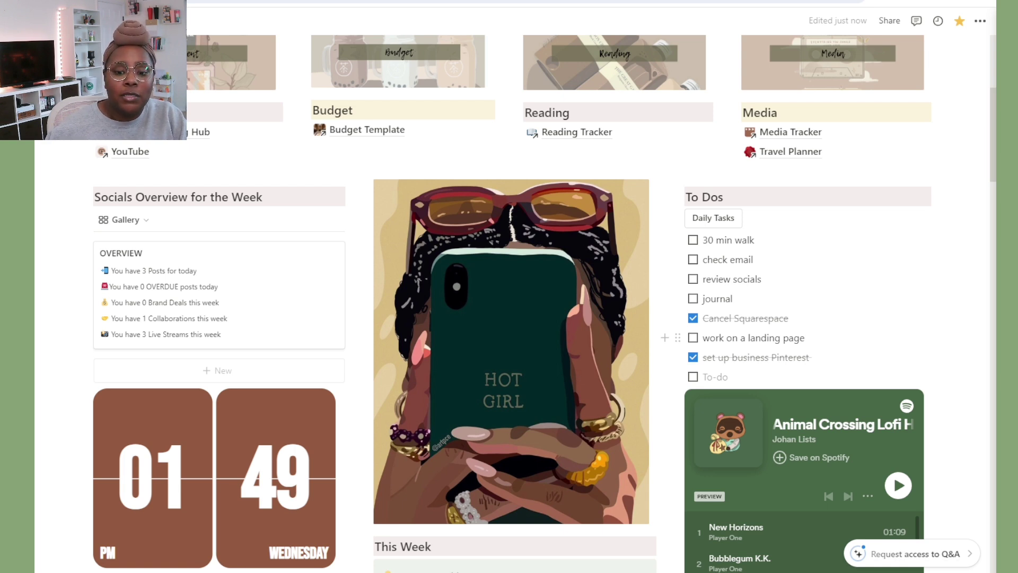
scroll(218, 387, down, 4)
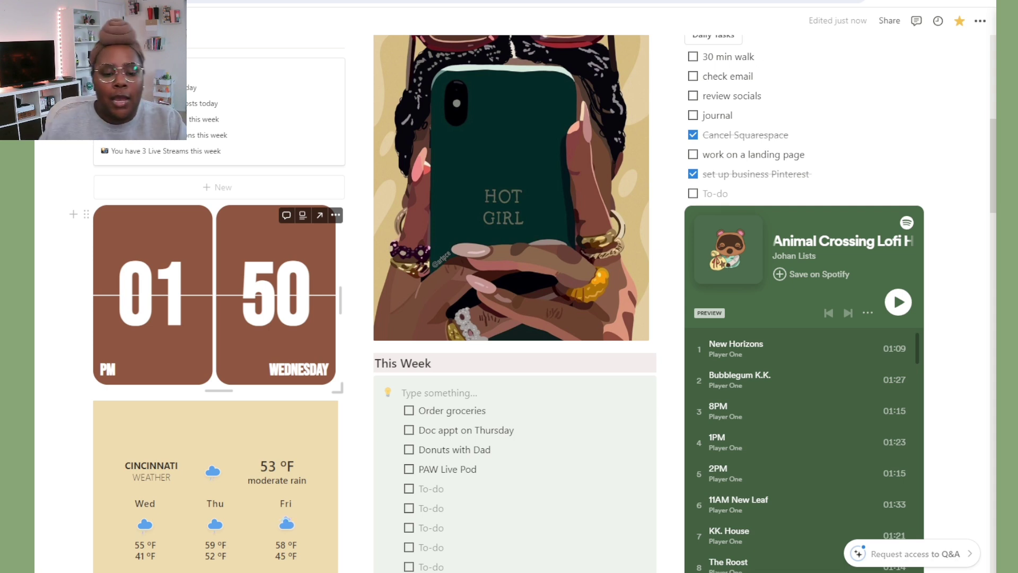
scroll(265, 361, down, 1)
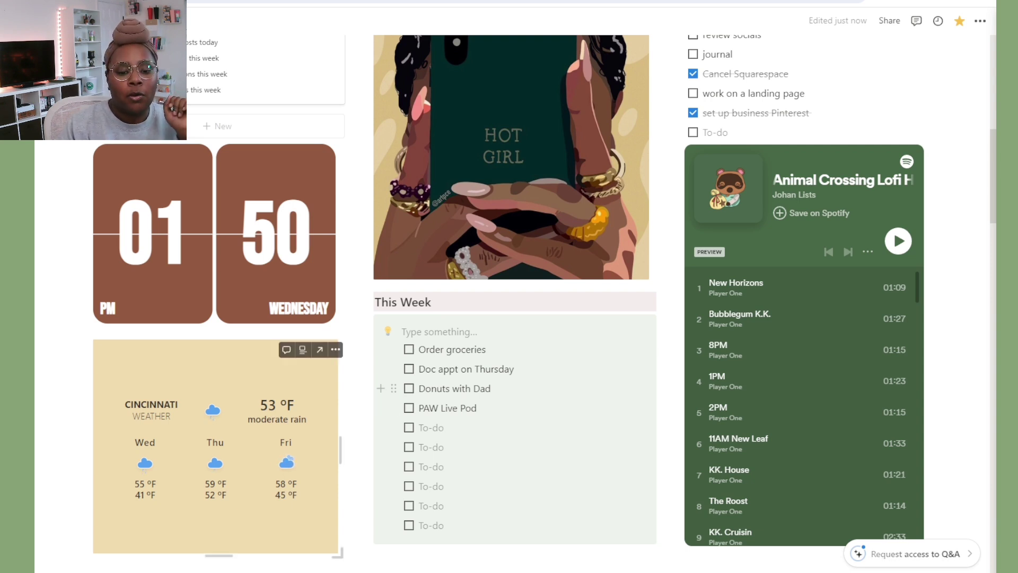
scroll(265, 360, down, 1)
scroll(265, 360, up, 1)
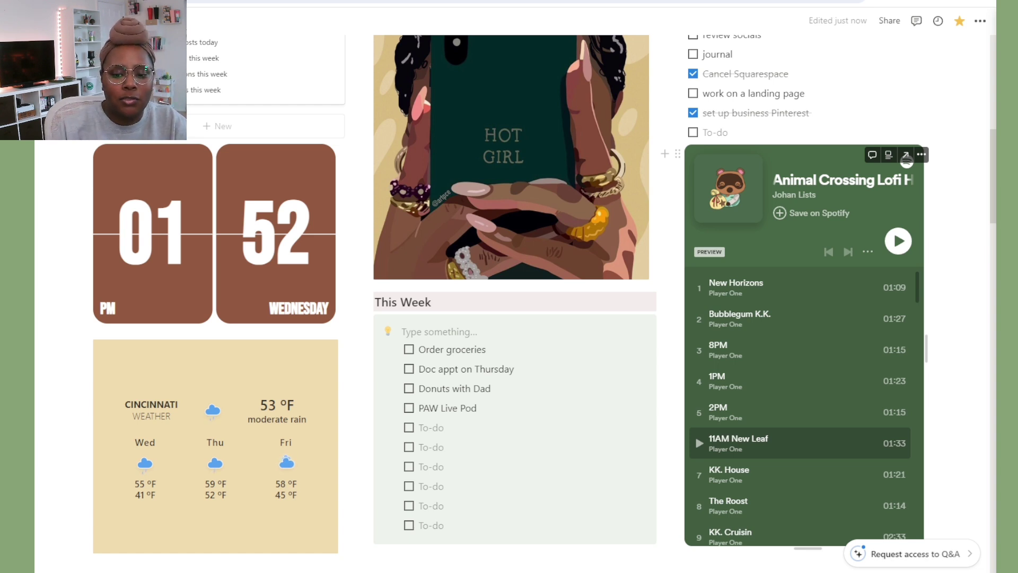
scroll(695, 434, up, 1)
scroll(695, 431, down, 2)
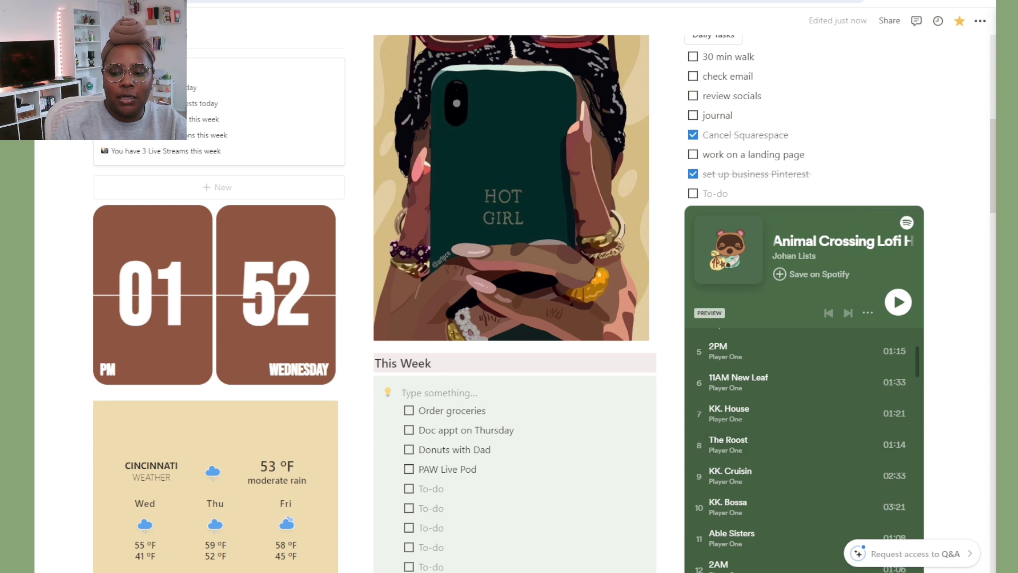
- Examine the weekly calendar, the image banner and the January 2024 Content Calendar on the dashboard
scroll(695, 431, down, 10)
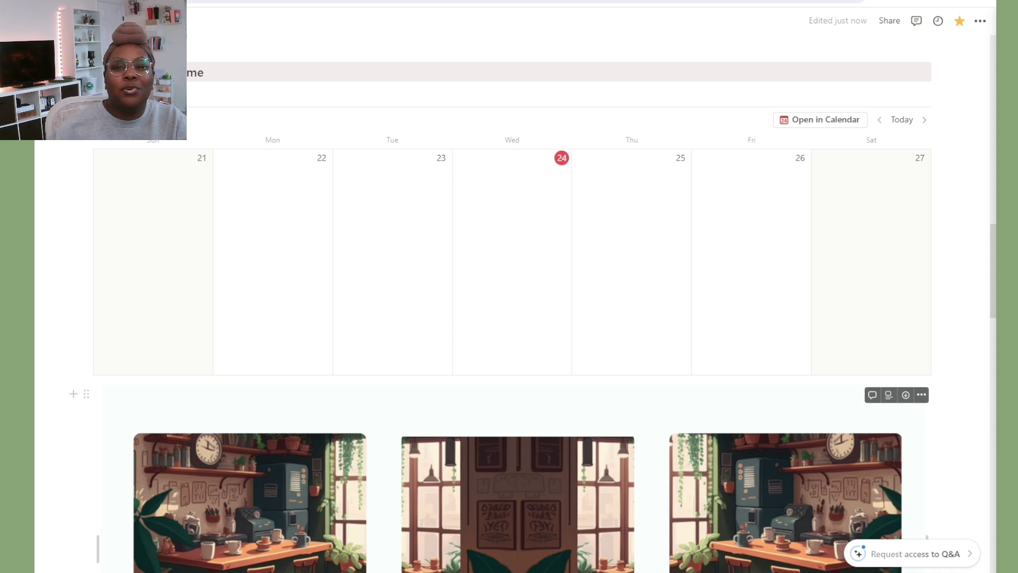
scroll(509, 287, down, 5)
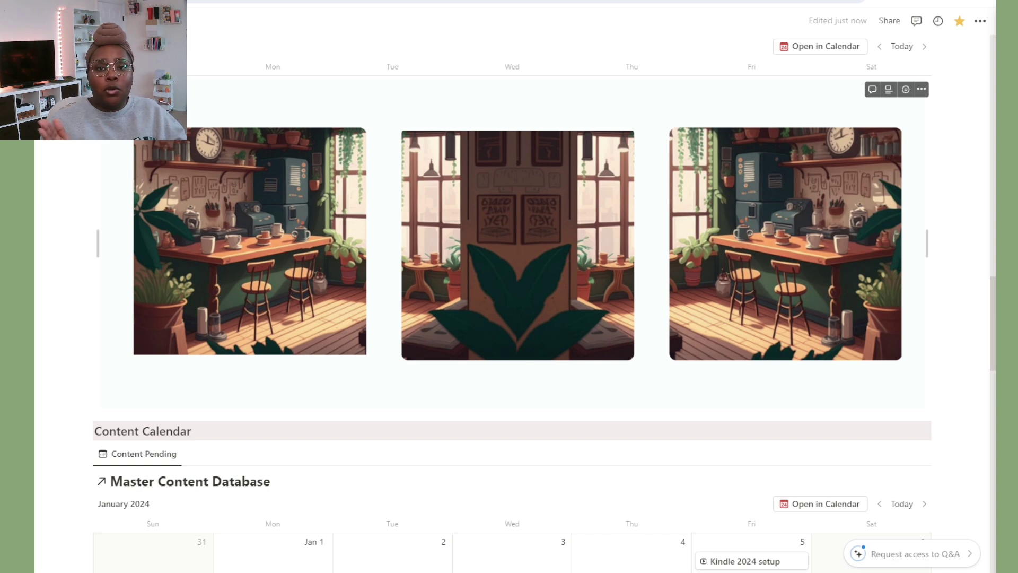
scroll(509, 286, down, 7)
scroll(509, 286, up, 1)
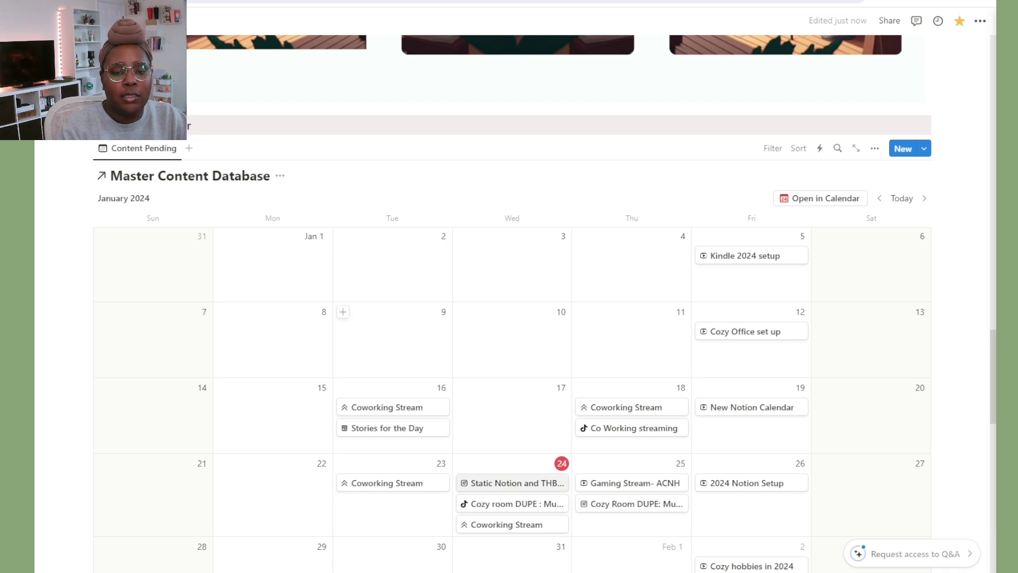
scroll(392, 339, down, 1)
scroll(509, 297, down, 1)
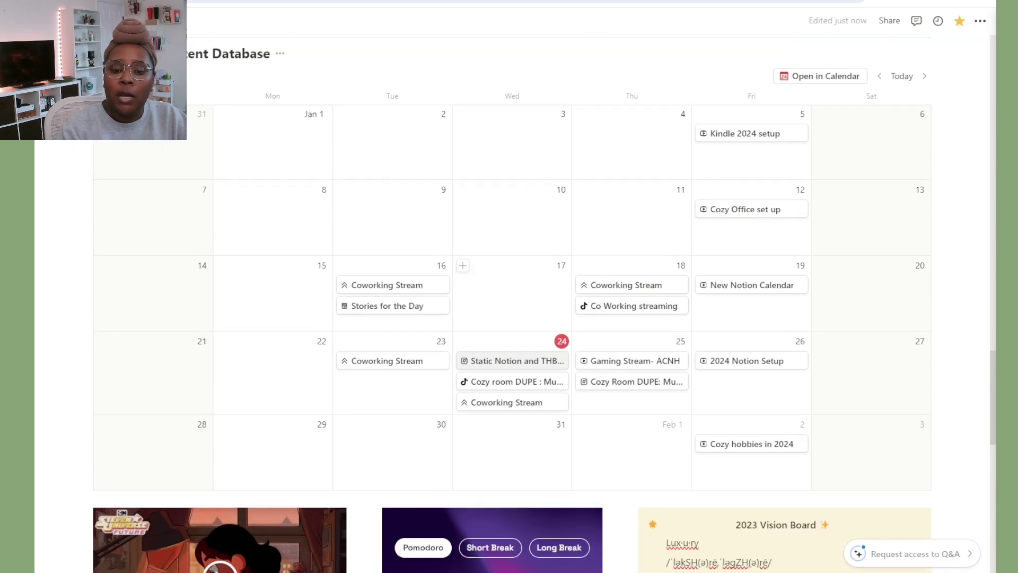
- Change the embedded Pomodoro timer's theme from its settings to the dark night-street background
scroll(933, 346, down, 6)
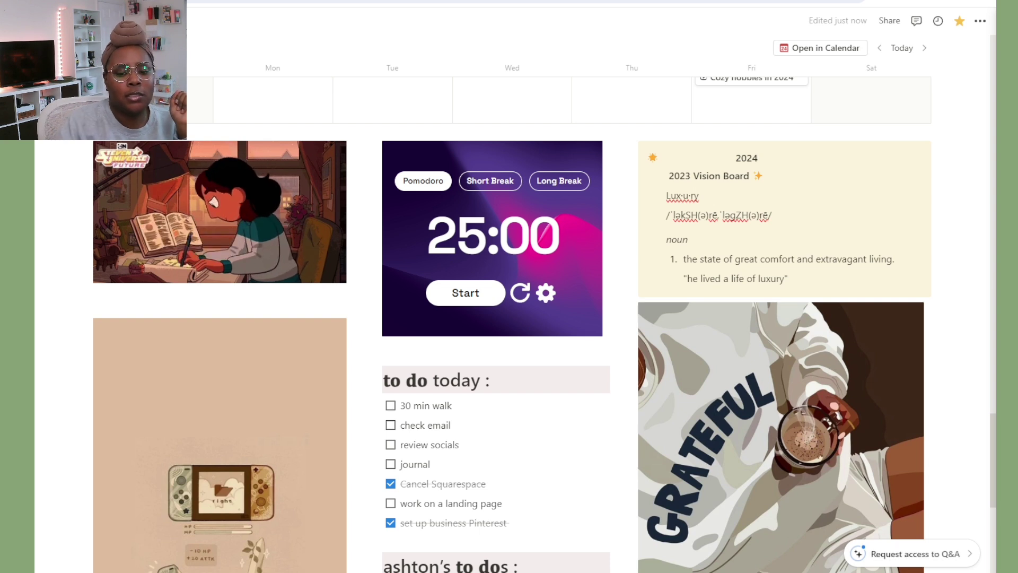
click(546, 293)
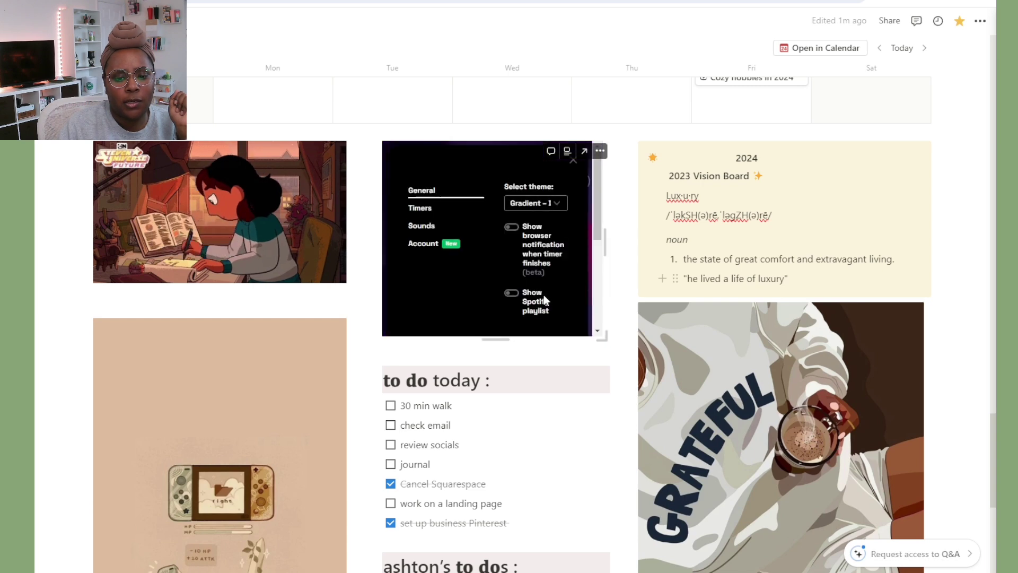
click(951, 108)
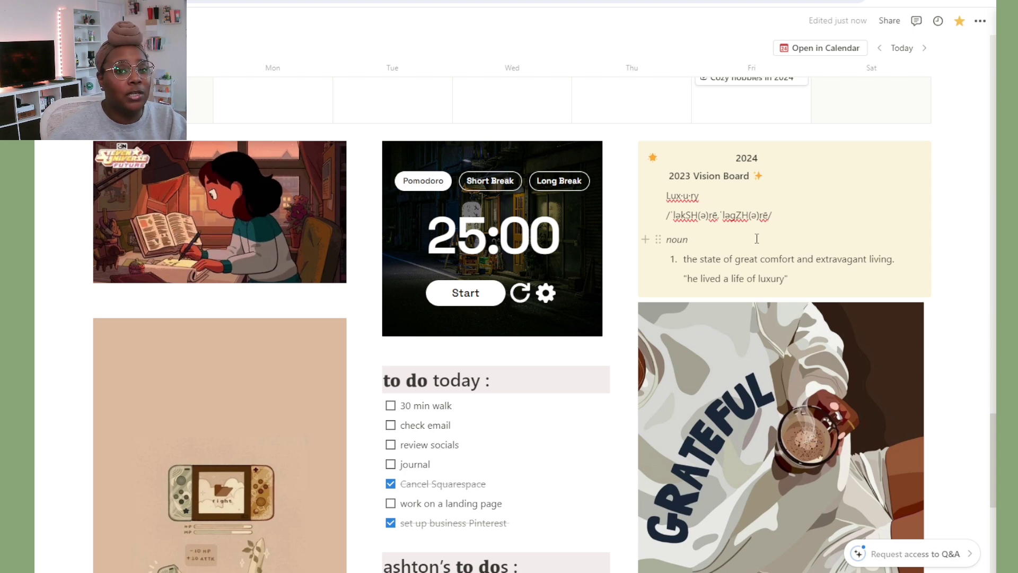
- Check the to-do lists and artwork at the end of the dashboard, and open the Media Tracker page
scroll(756, 238, down, 3)
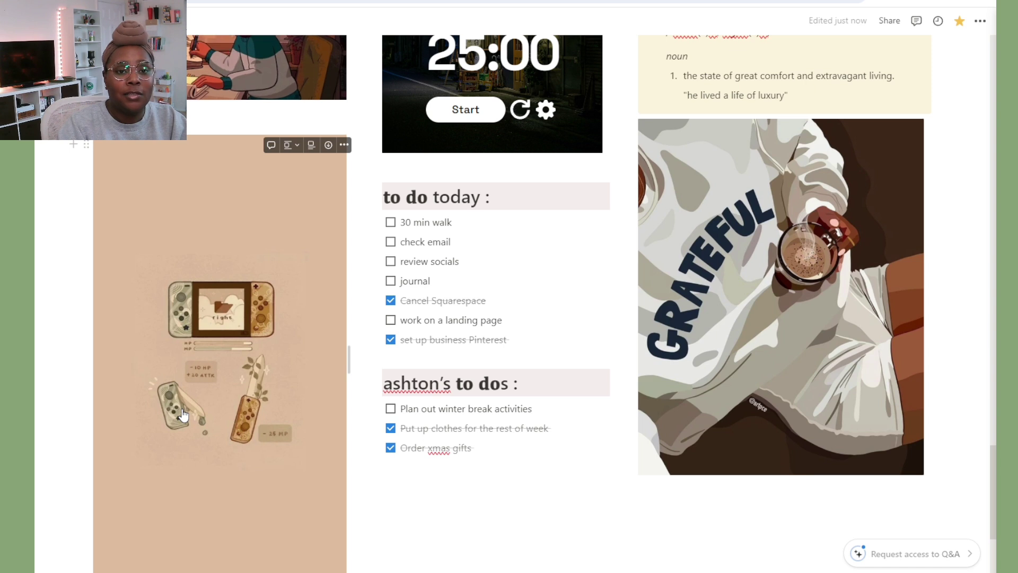
scroll(182, 415, down, 1)
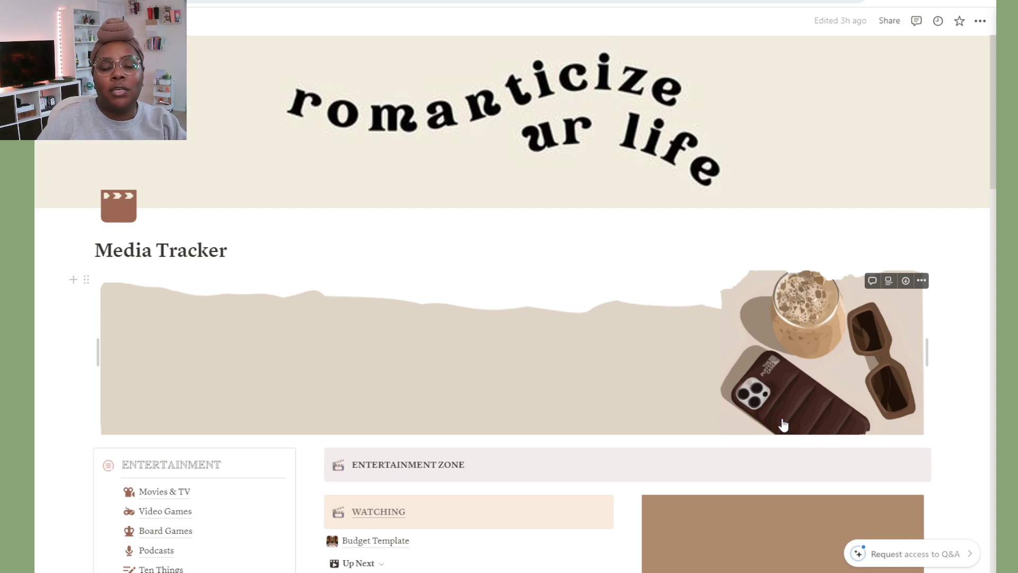
- Survey the Media Tracker page from its cover and Entertainment links through the Gaming and Playing galleries and back
scroll(783, 424, down, 3)
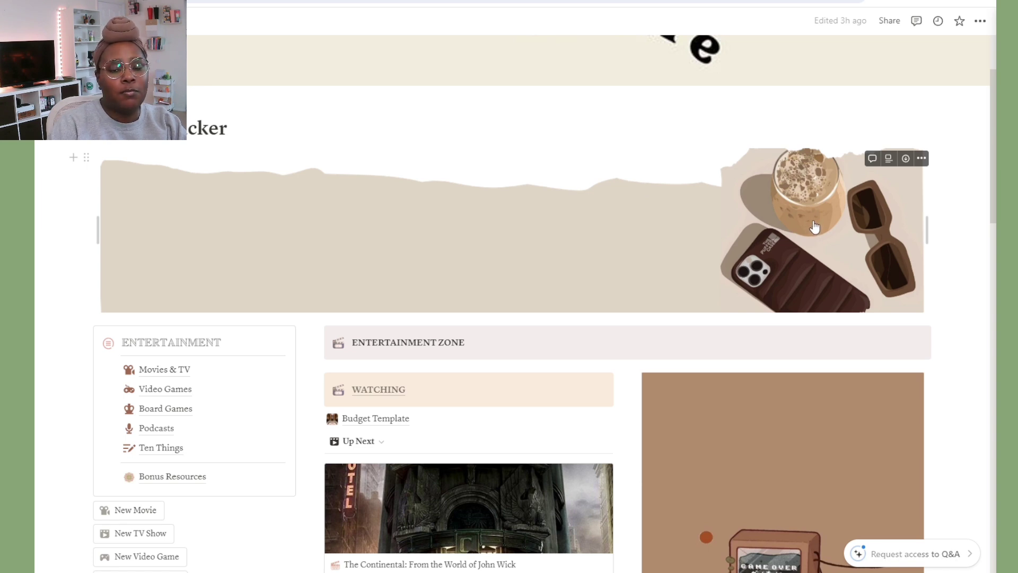
scroll(763, 318, up, 2)
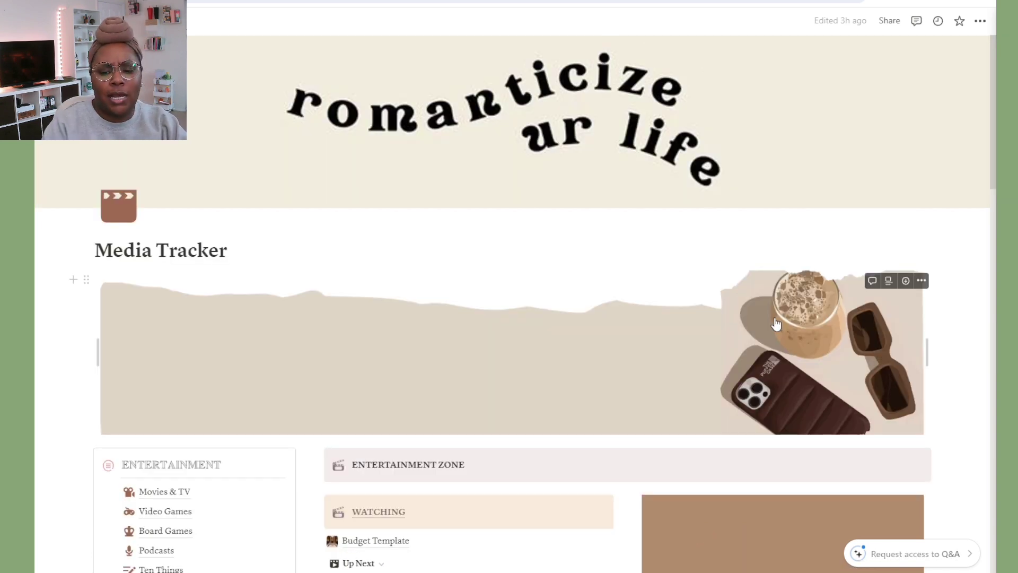
scroll(275, 375, down, 4)
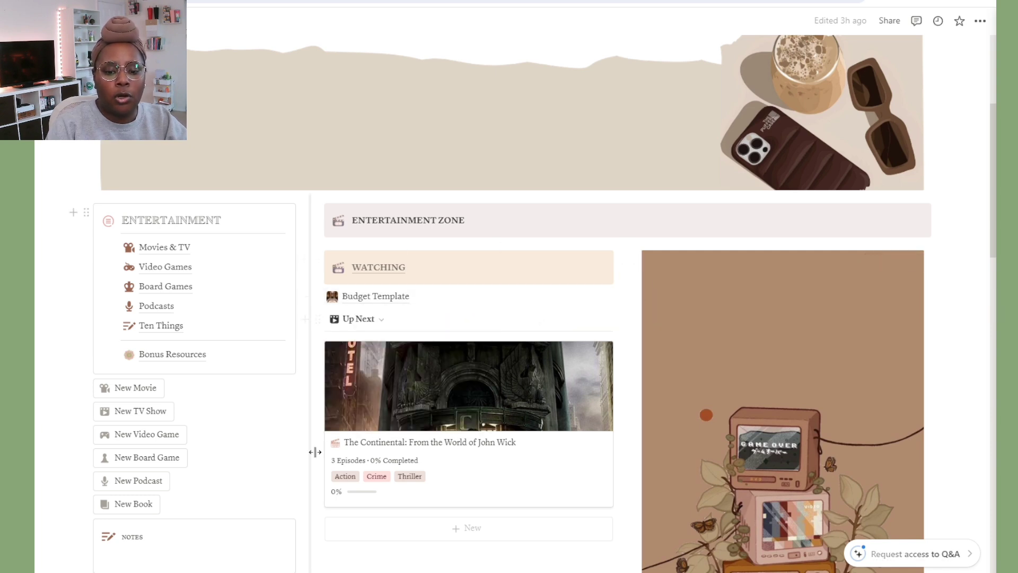
scroll(528, 422, down, 7)
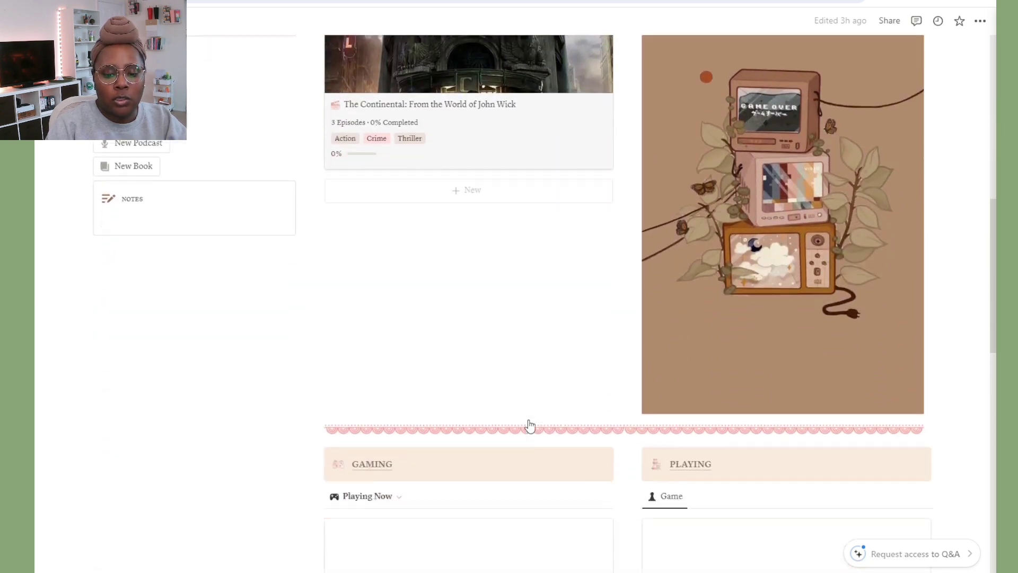
scroll(529, 419, down, 2)
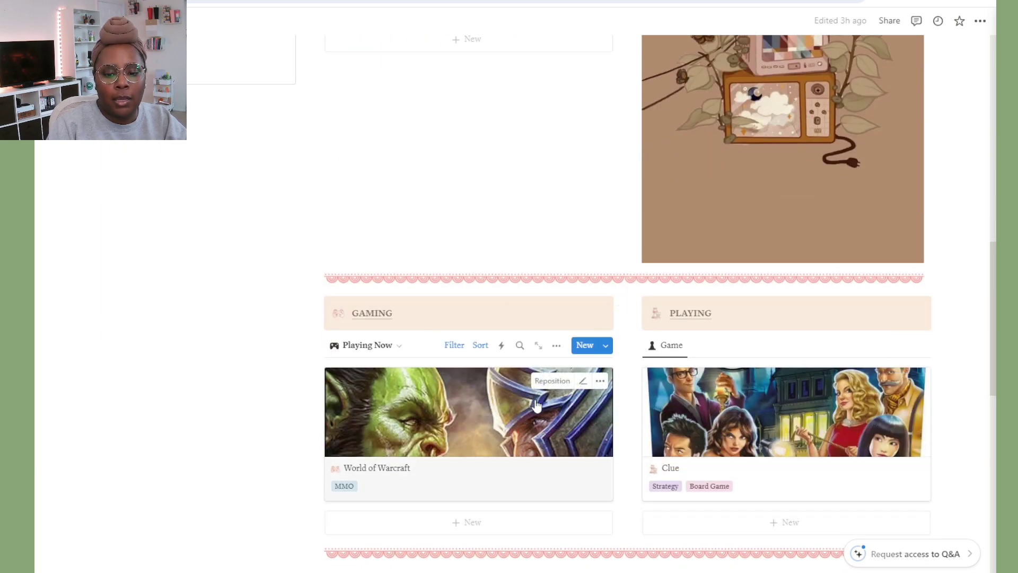
scroll(539, 407, down, 1)
scroll(552, 403, down, 2)
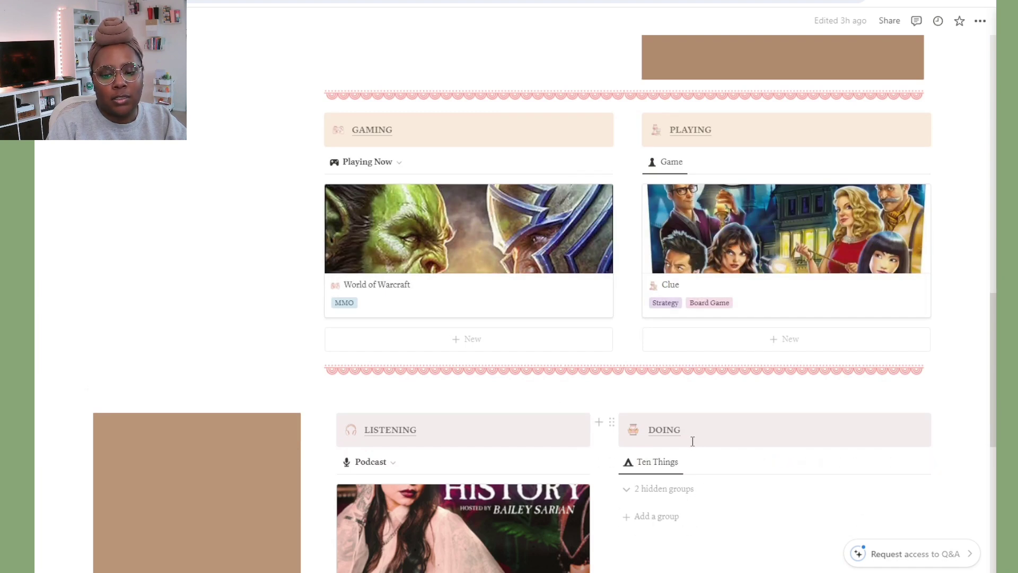
scroll(678, 451, up, 10)
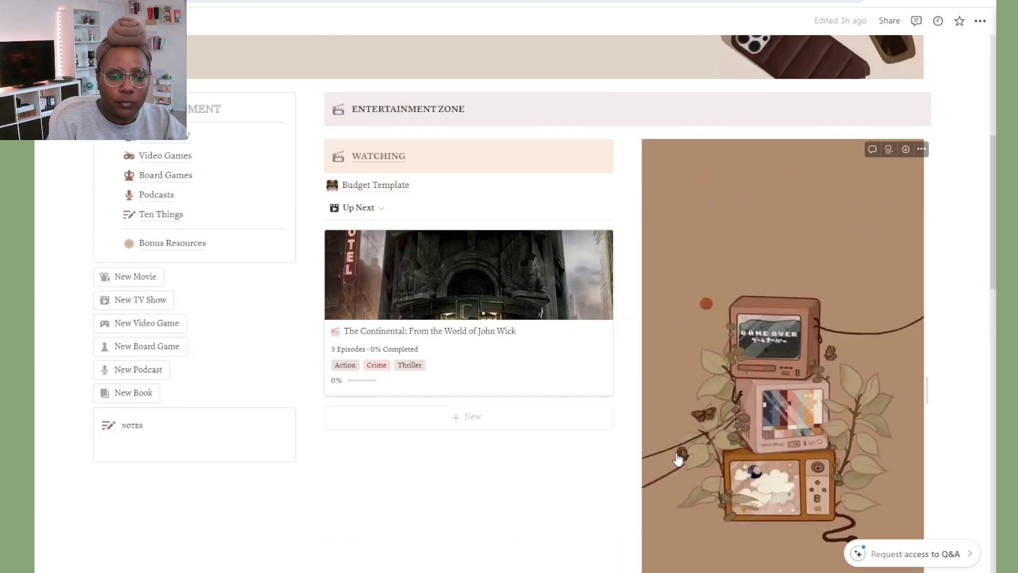
scroll(678, 459, up, 2)
scroll(678, 458, down, 2)
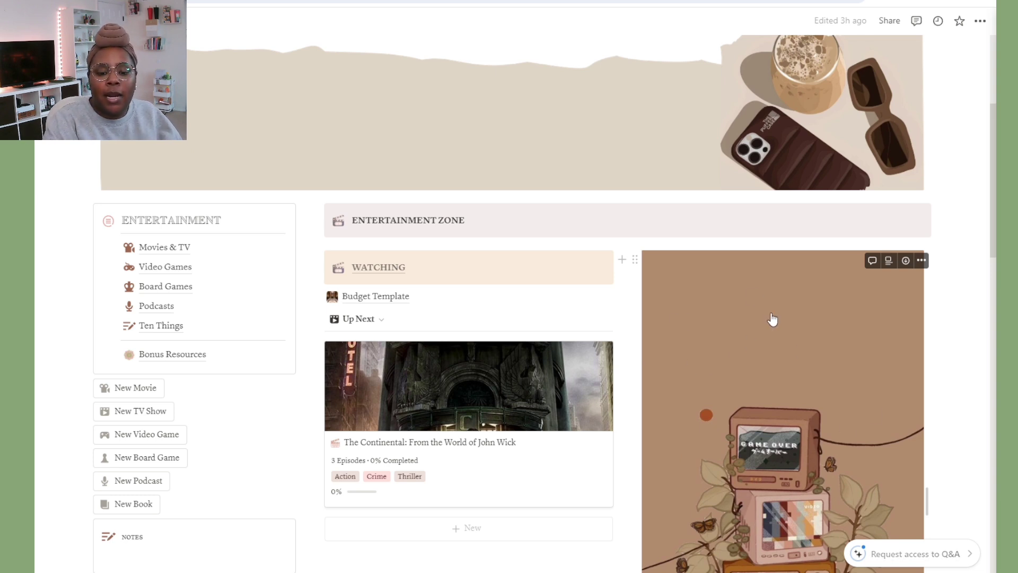
- Examine the Watching, Gaming, Playing, Listening and Doing sections, and return to the new-entry buttons and Notes block
scroll(773, 320, down, 1)
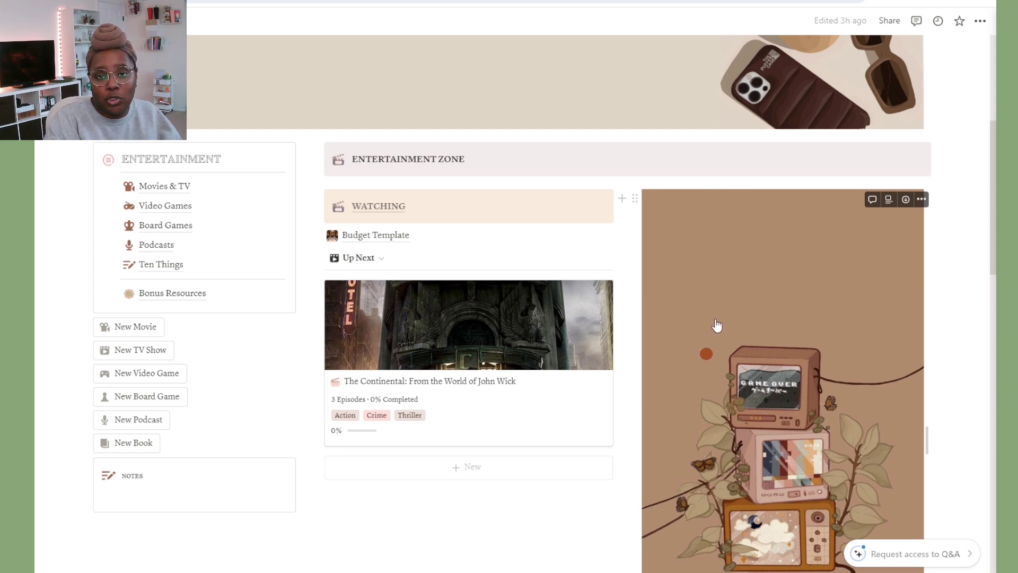
scroll(490, 265, down, 3)
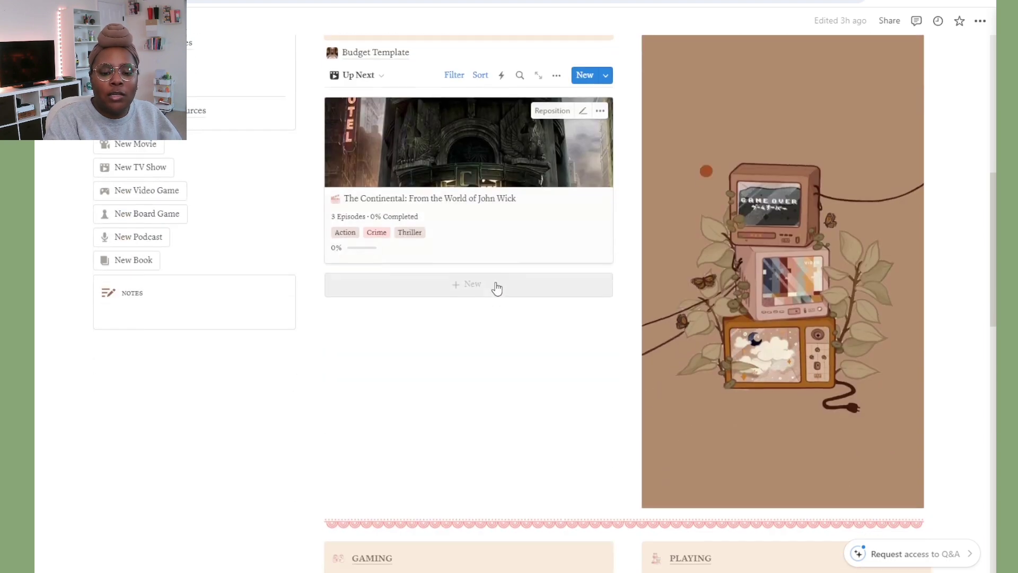
scroll(495, 292, down, 3)
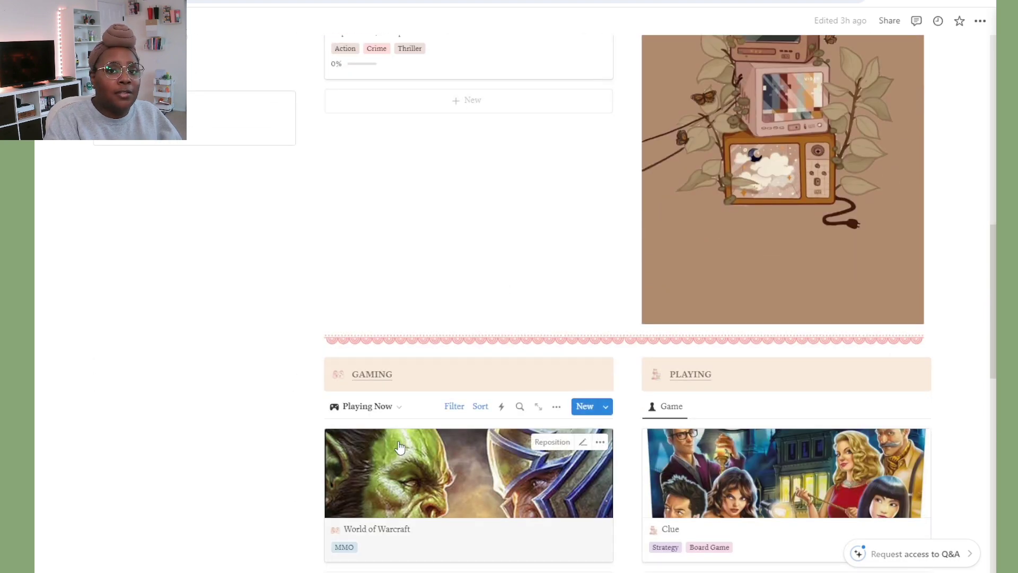
scroll(692, 440, down, 2)
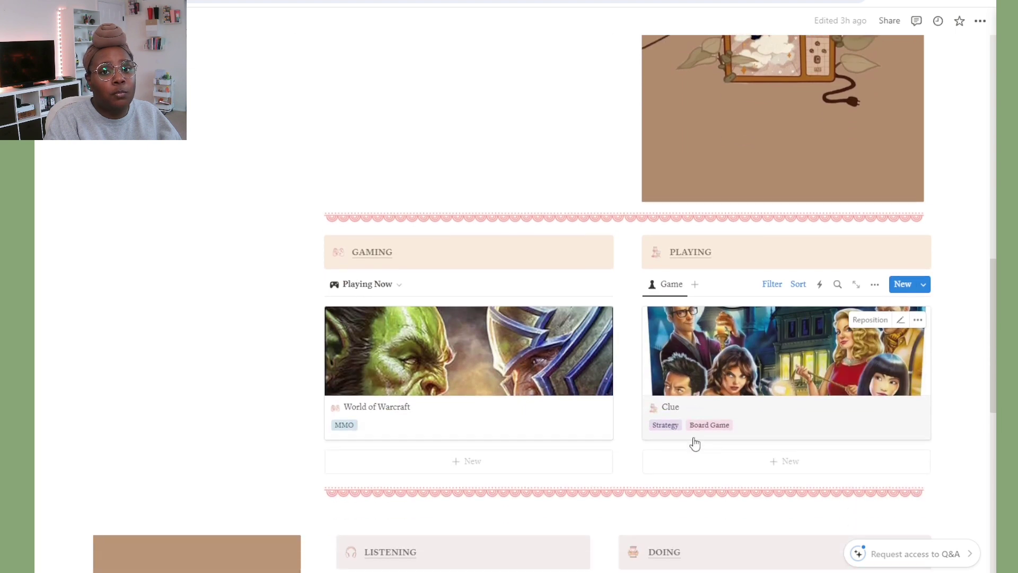
scroll(695, 440, down, 2)
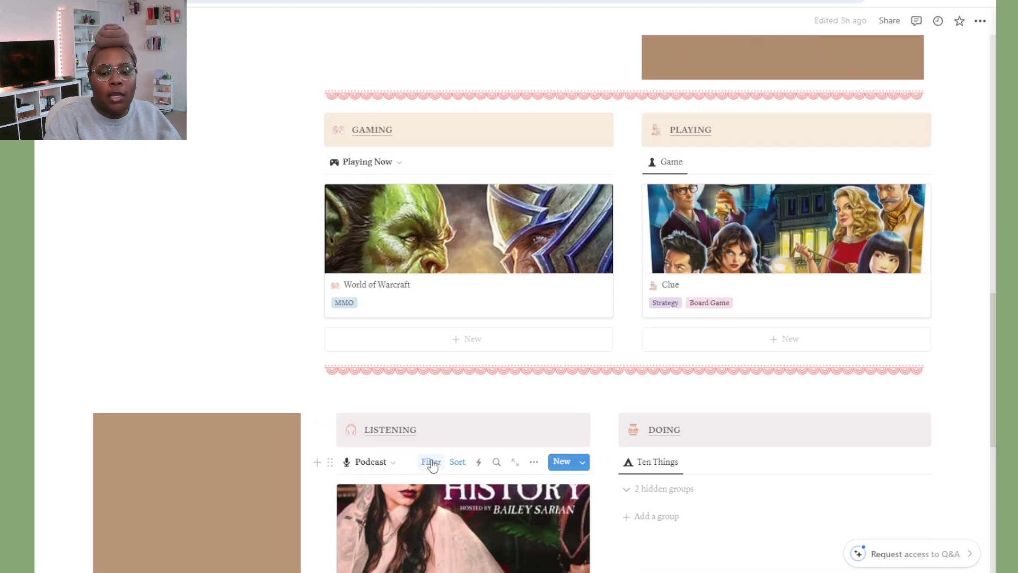
scroll(429, 464, down, 2)
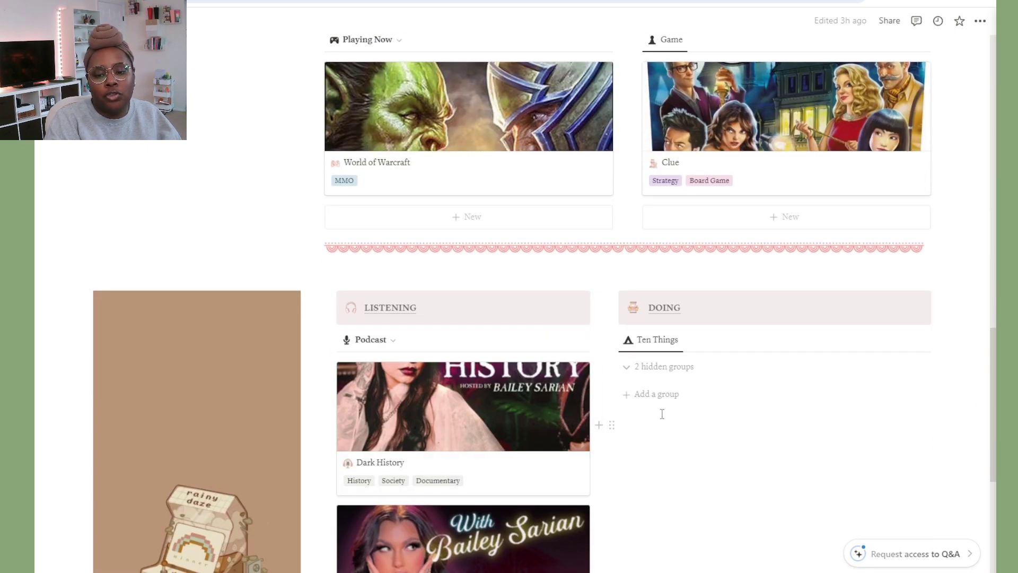
scroll(484, 480, up, 4)
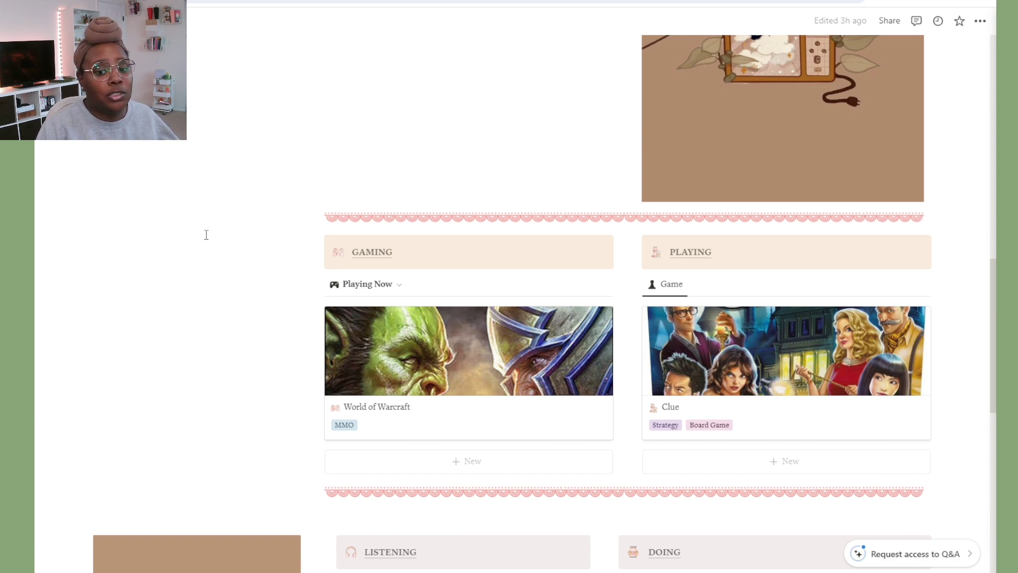
scroll(222, 287, up, 5)
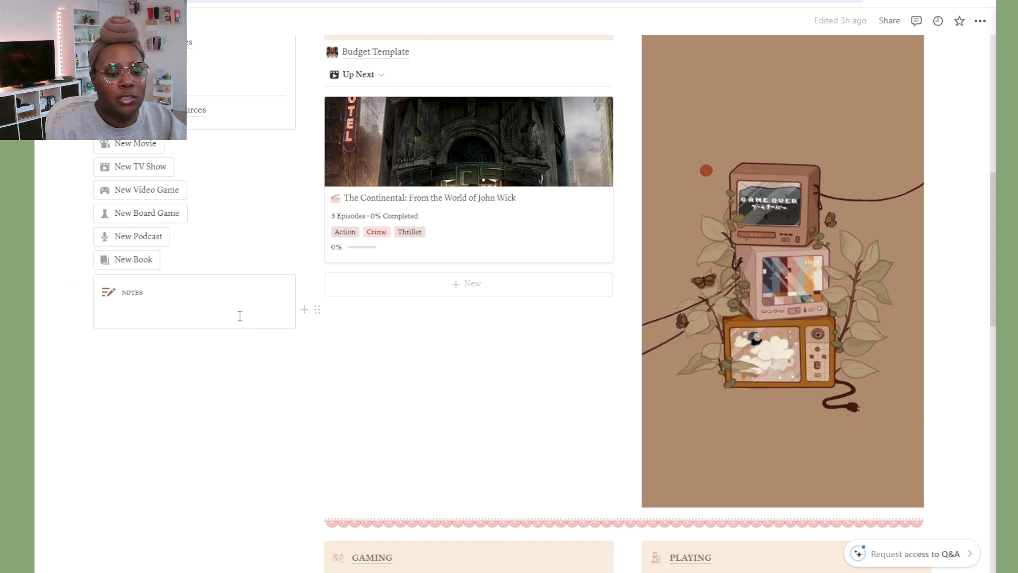
scroll(238, 316, up, 2)
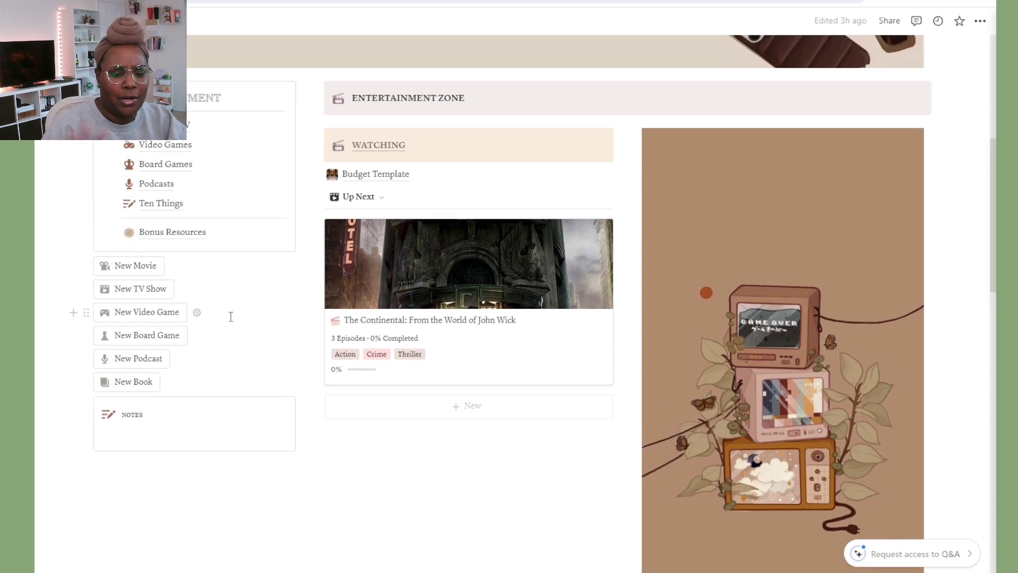
- Create a blank movie entry from the Media Tracker page to preview its properties, and delete that entry
scroll(188, 380, up, 1)
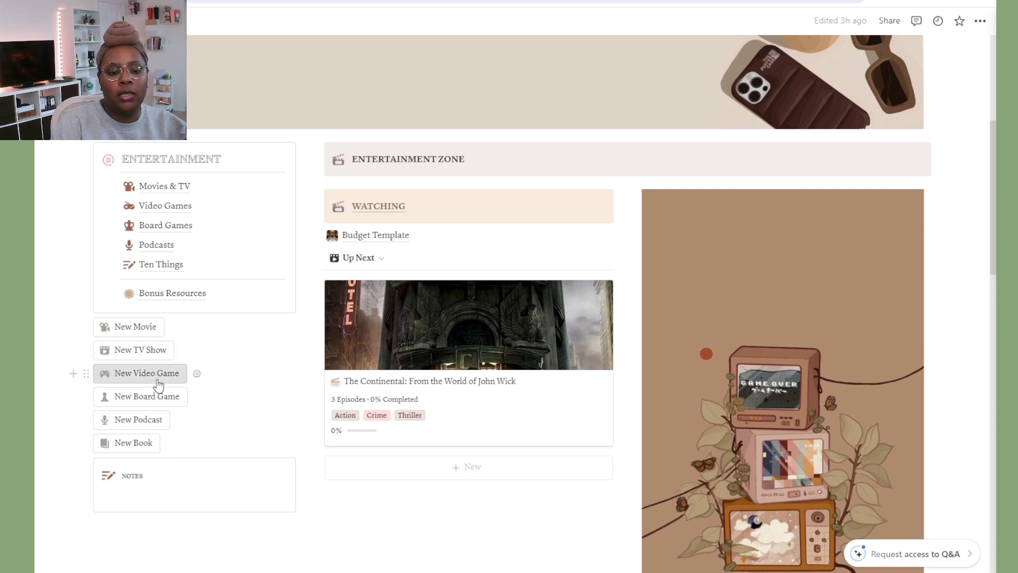
click(125, 329)
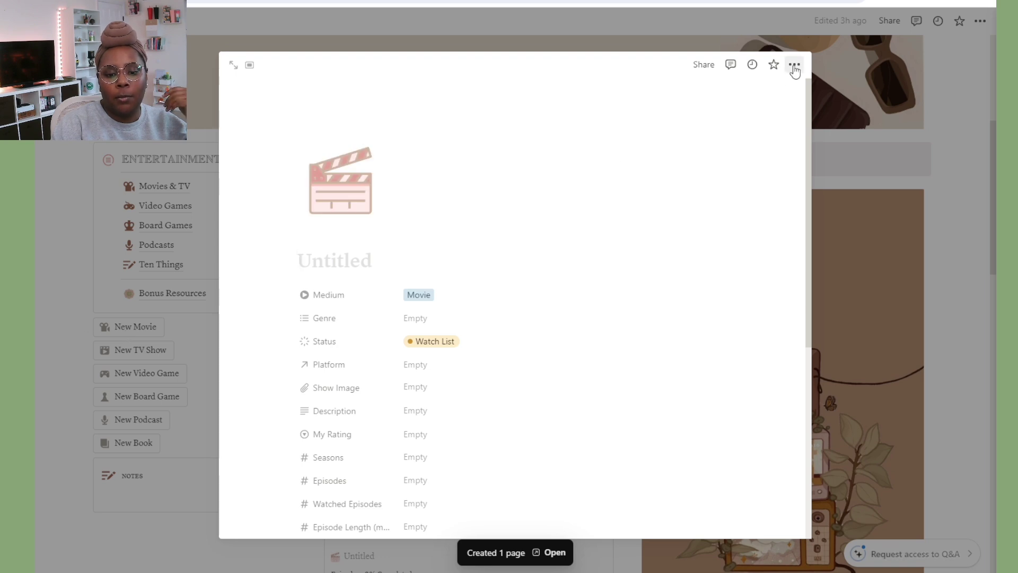
click(794, 65)
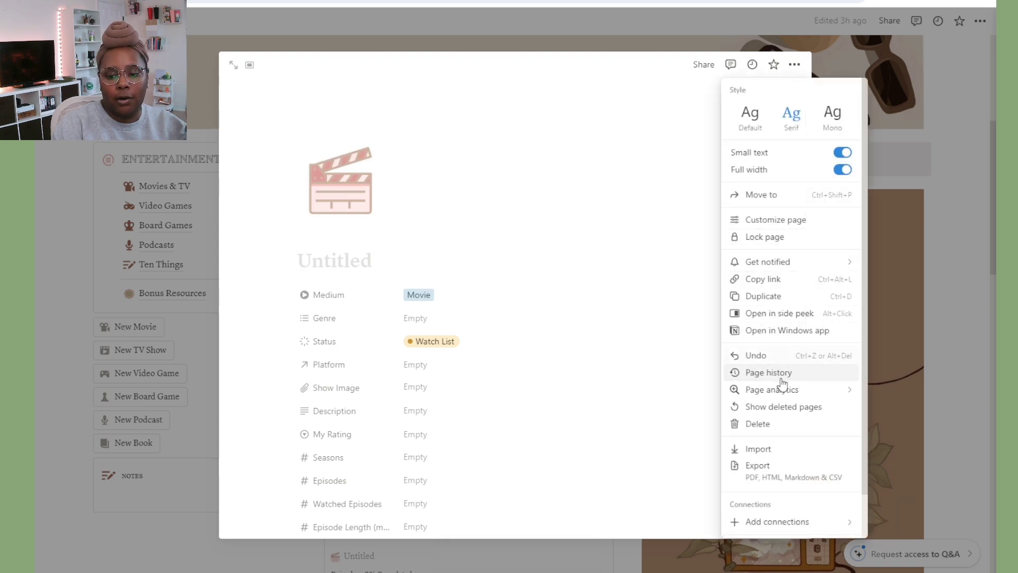
click(769, 424)
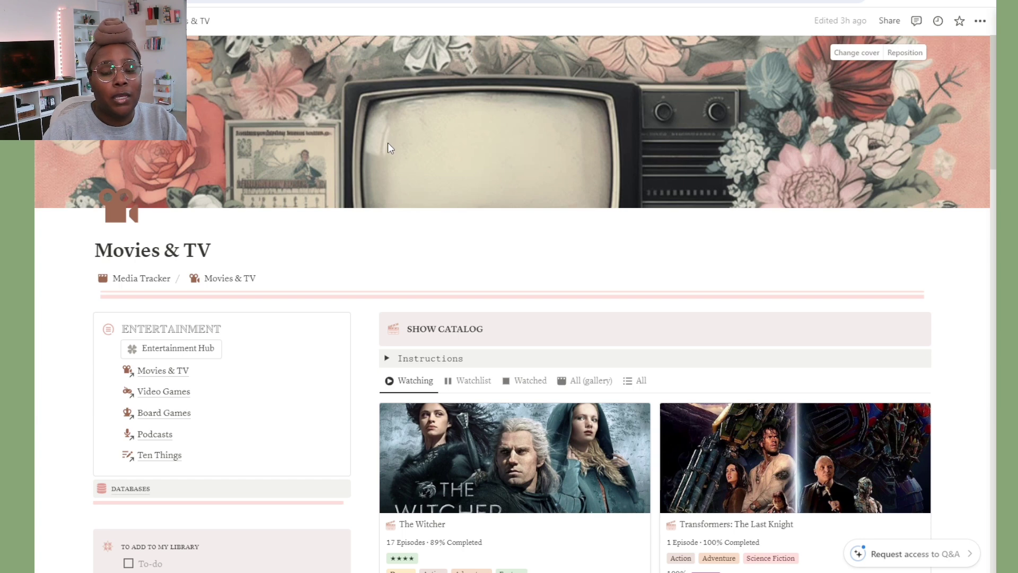
- Look through the Movies & TV page, from the Show Catalog down through the Movies and TV Shows galleries
scroll(388, 146, down, 1)
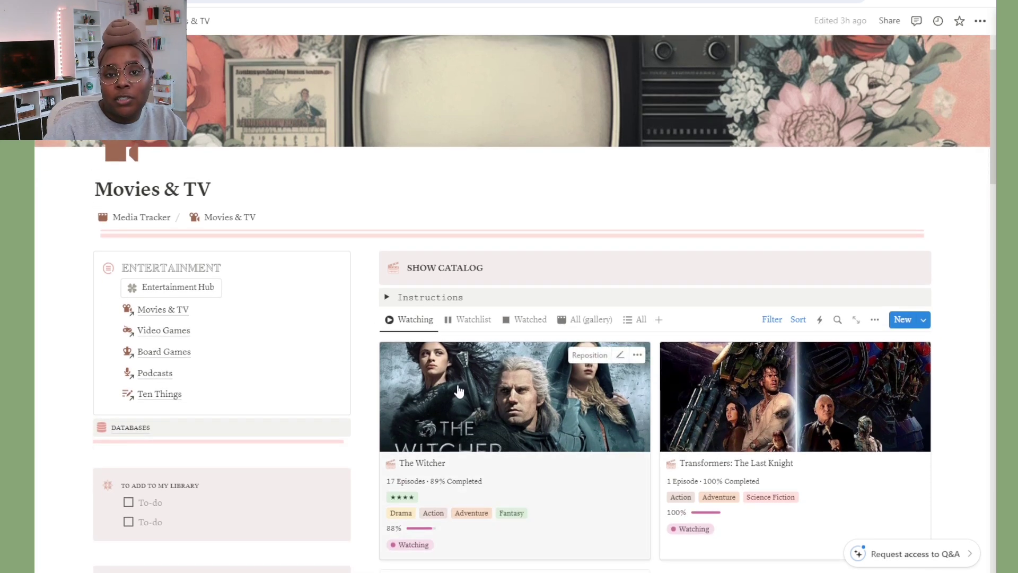
scroll(459, 391, down, 9)
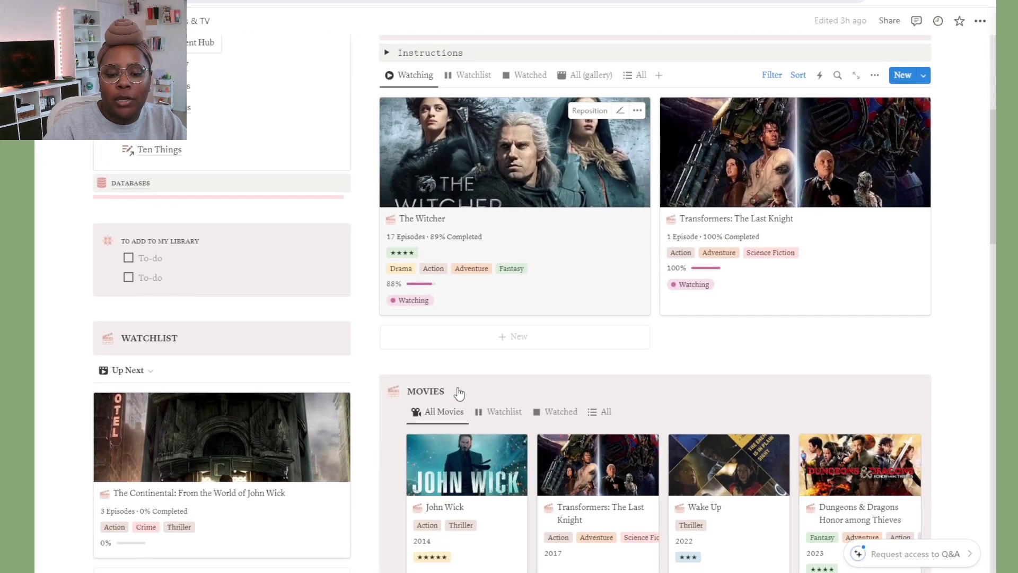
scroll(460, 388, down, 11)
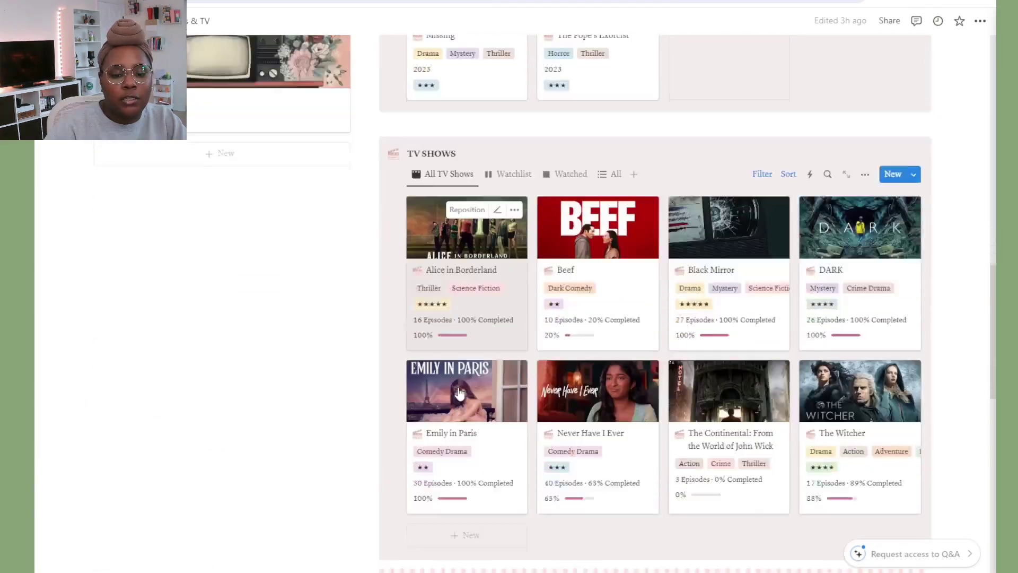
scroll(459, 386, down, 5)
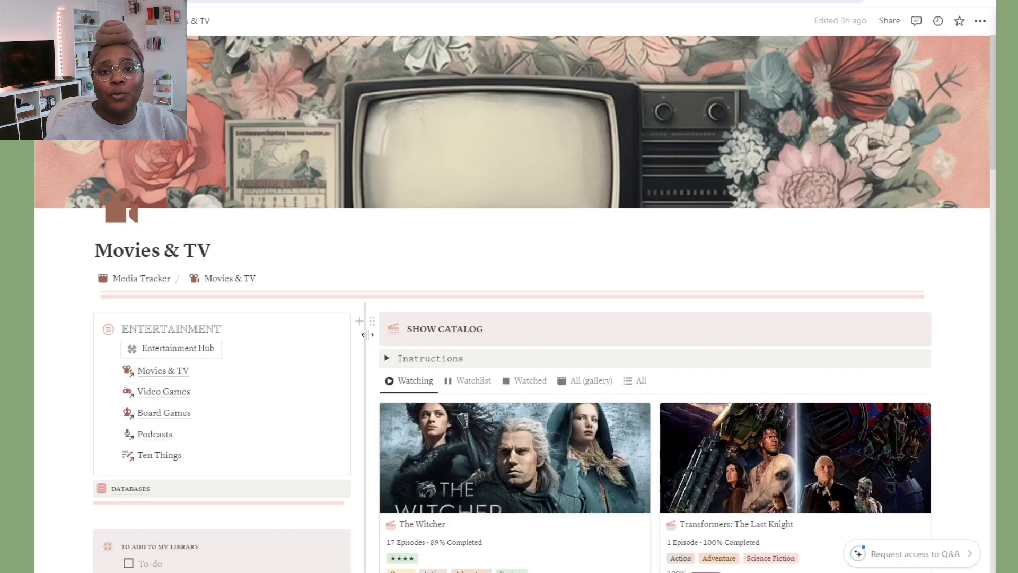
- Open the Video Games page and review its catalog, Playing Now section and games grouped by genre
click(163, 391)
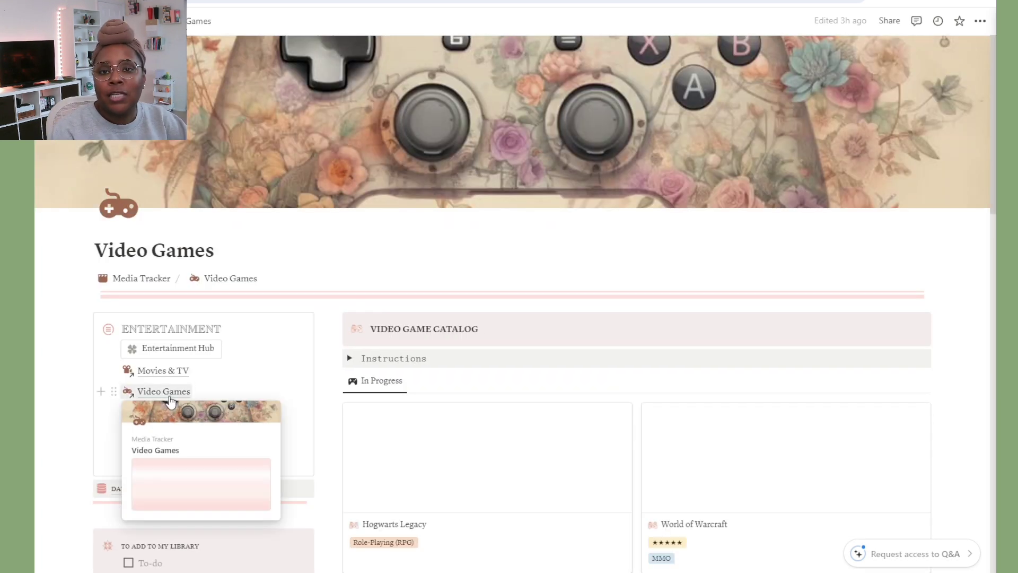
scroll(313, 484, down, 7)
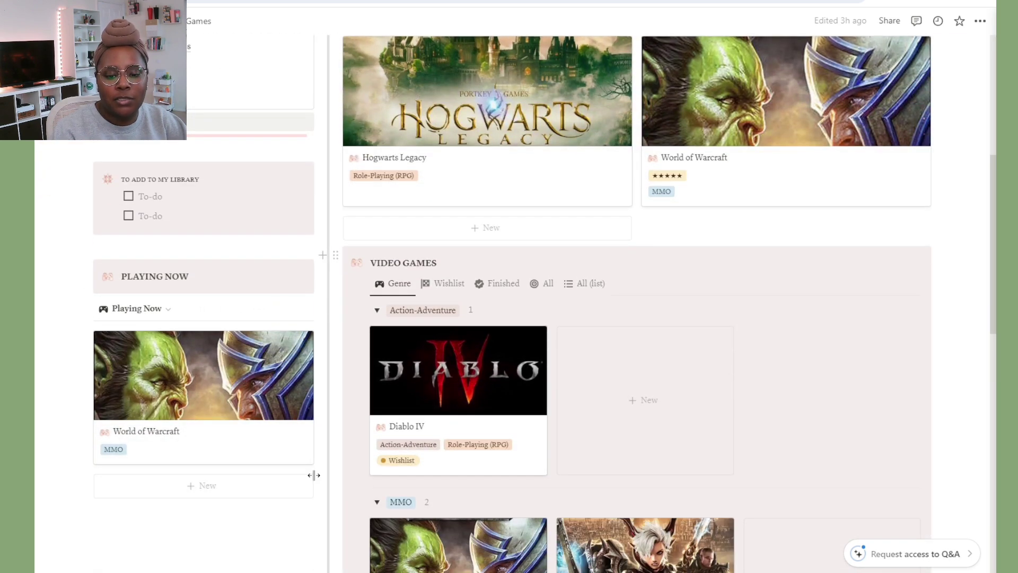
scroll(312, 477, up, 5)
- Open the Board Games page and review the Board Game and Puzzle groups in its catalog
click(170, 297)
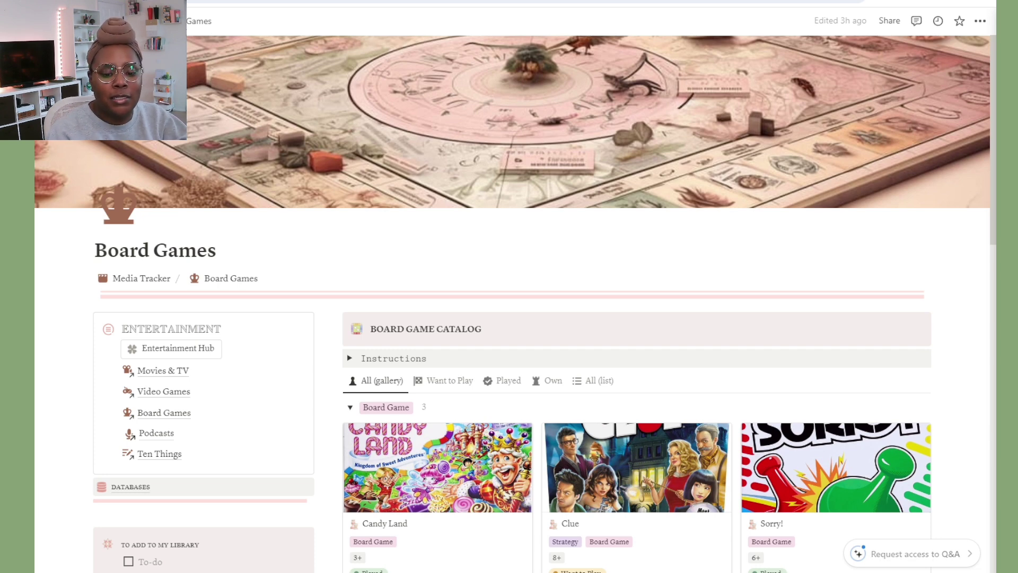
scroll(689, 441, down, 5)
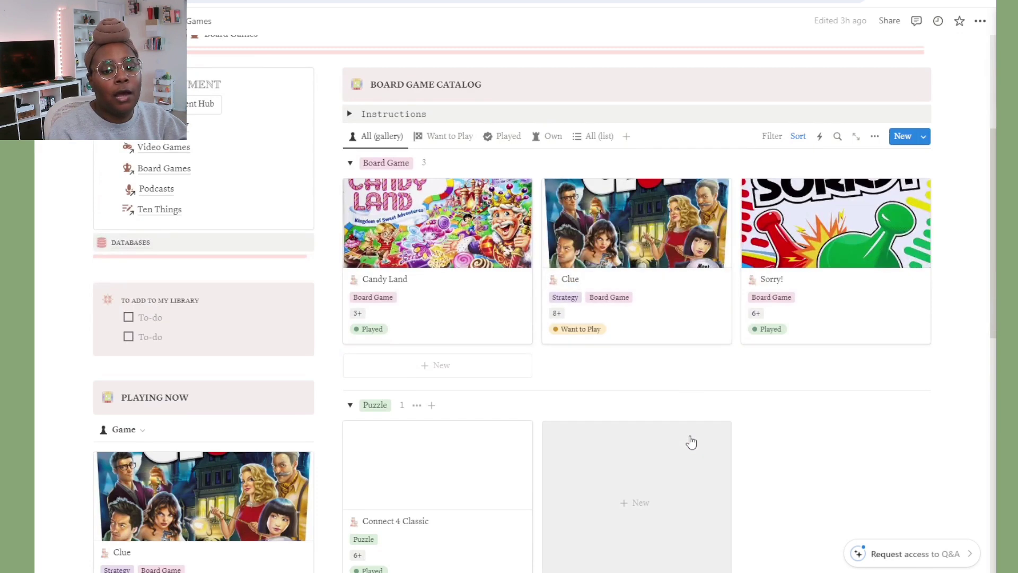
scroll(691, 441, up, 4)
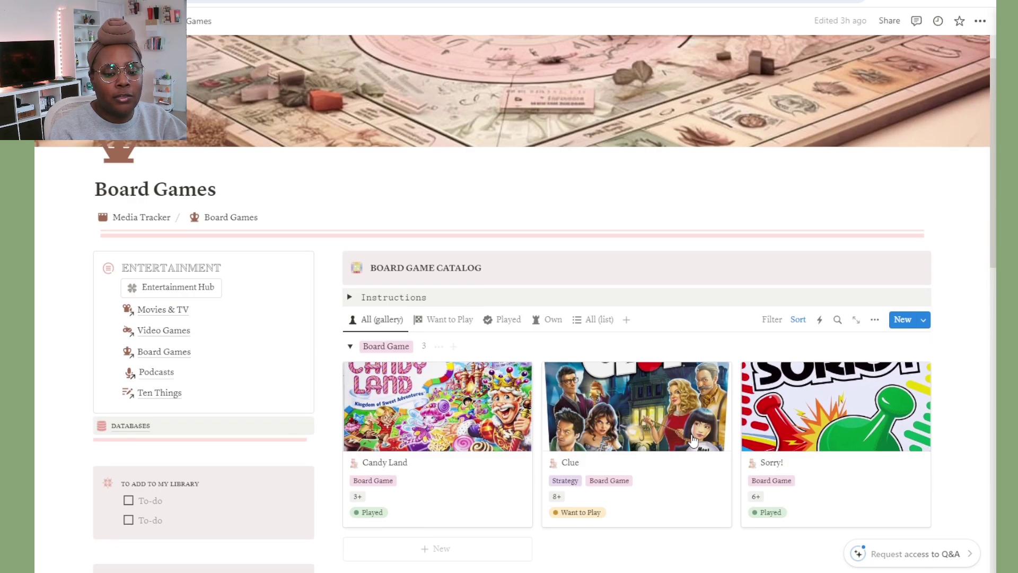
scroll(692, 439, up, 1)
- Open the Podcasts page and review its genre-grouped catalog and the Listening Now section
click(166, 433)
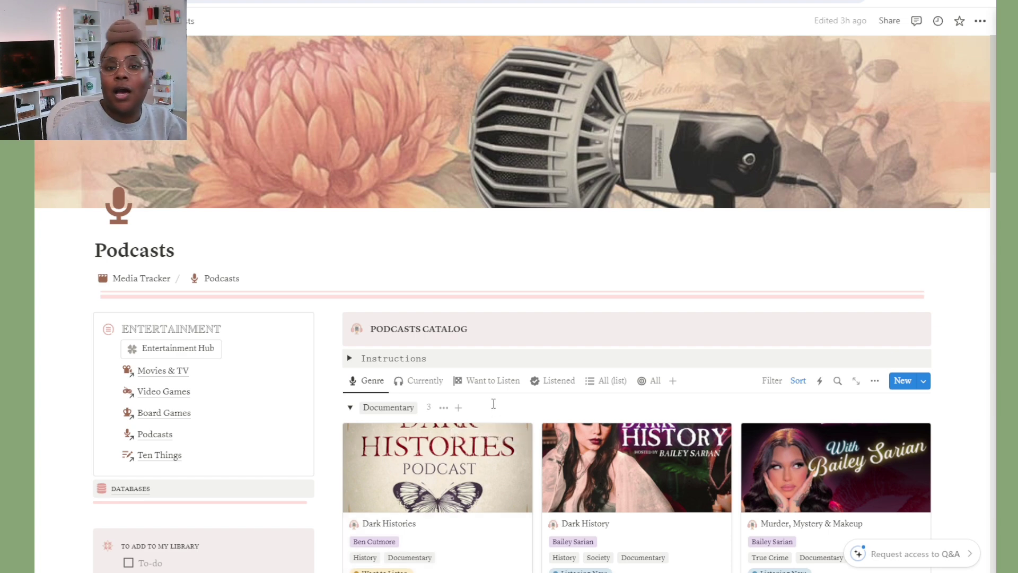
scroll(494, 403, down, 1)
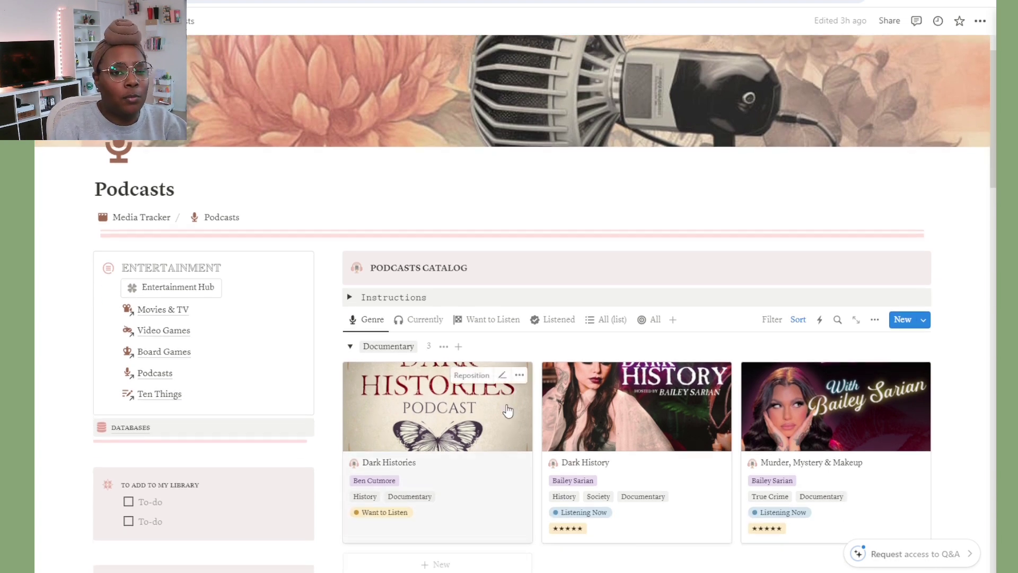
scroll(507, 409, down, 5)
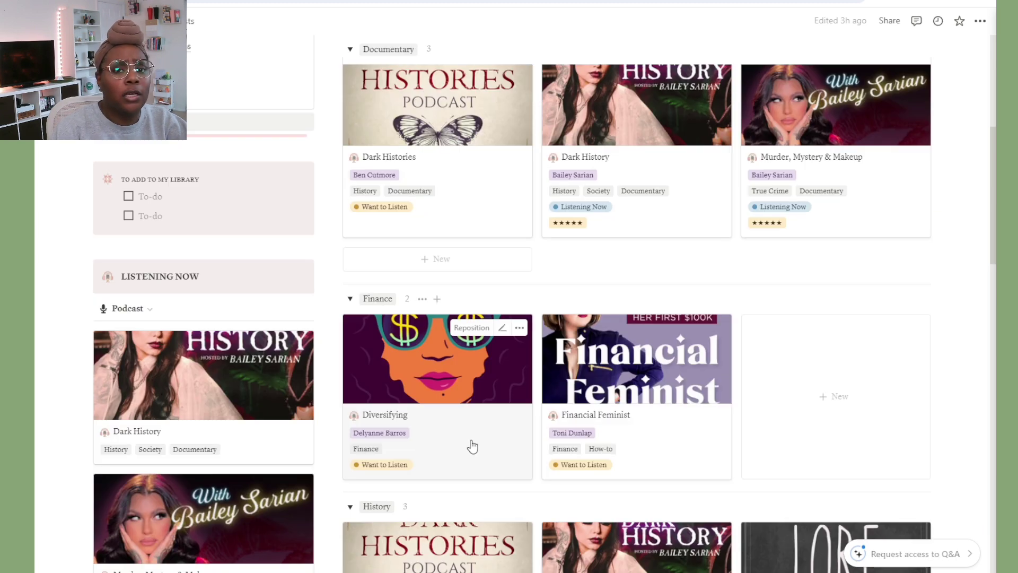
scroll(472, 447, up, 4)
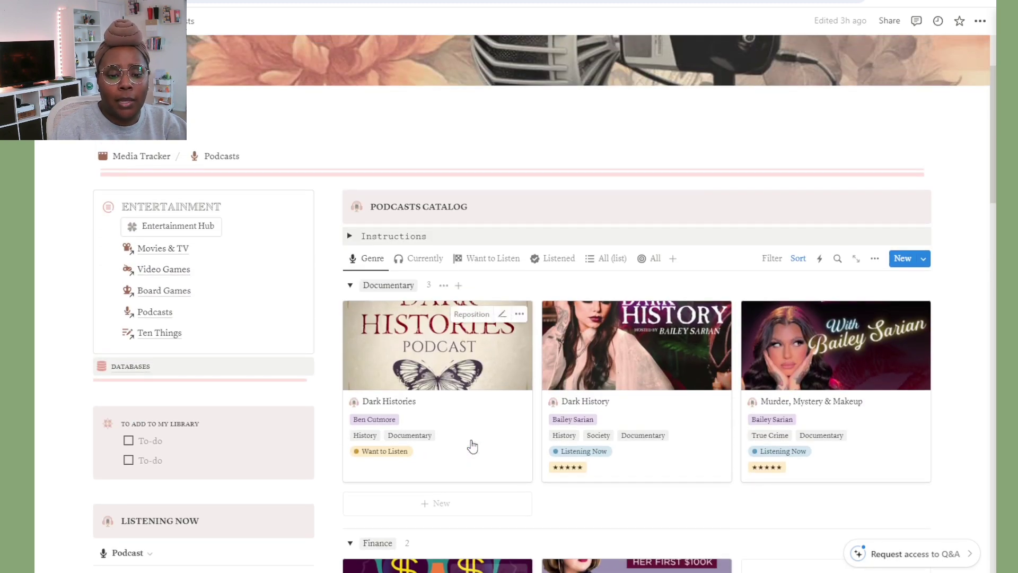